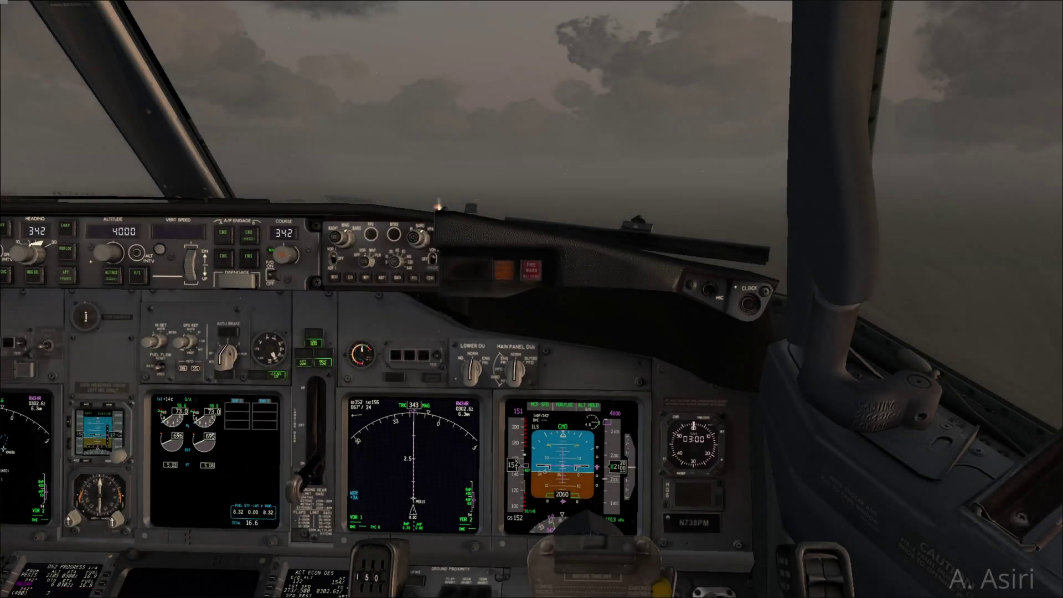
- Open the first officer's CDU on the APPROACH REF page and examine its wind correction entry with the simulation paused
{"action": "key", "text": "p"}
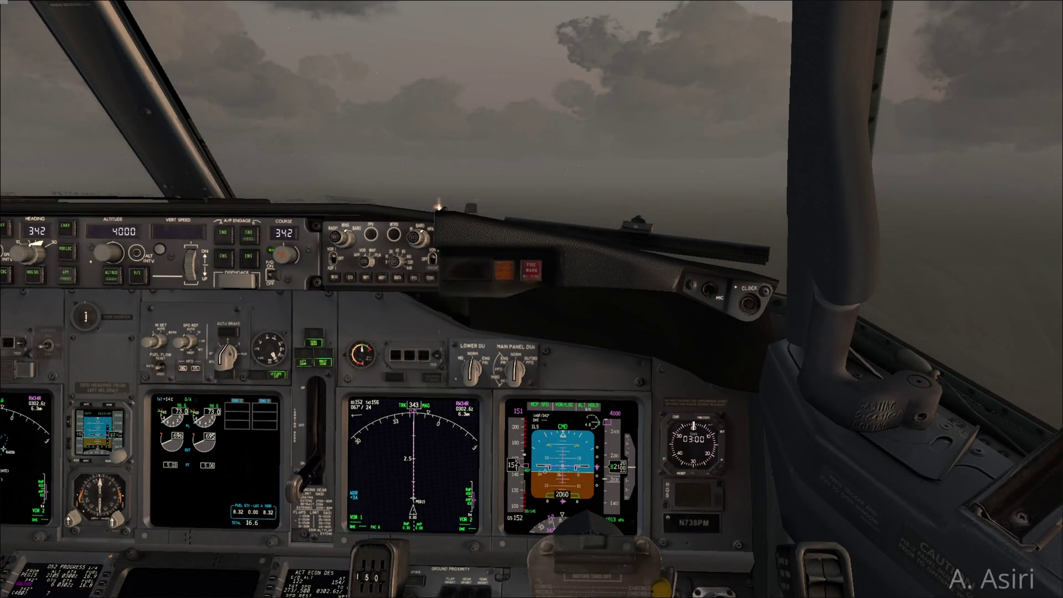
{"action": "key", "text": "p"}
{"action": "key", "text": "p"}
{"action": "key", "text": "p"}
{"action": "left_click", "coordinate": [300, 583]}
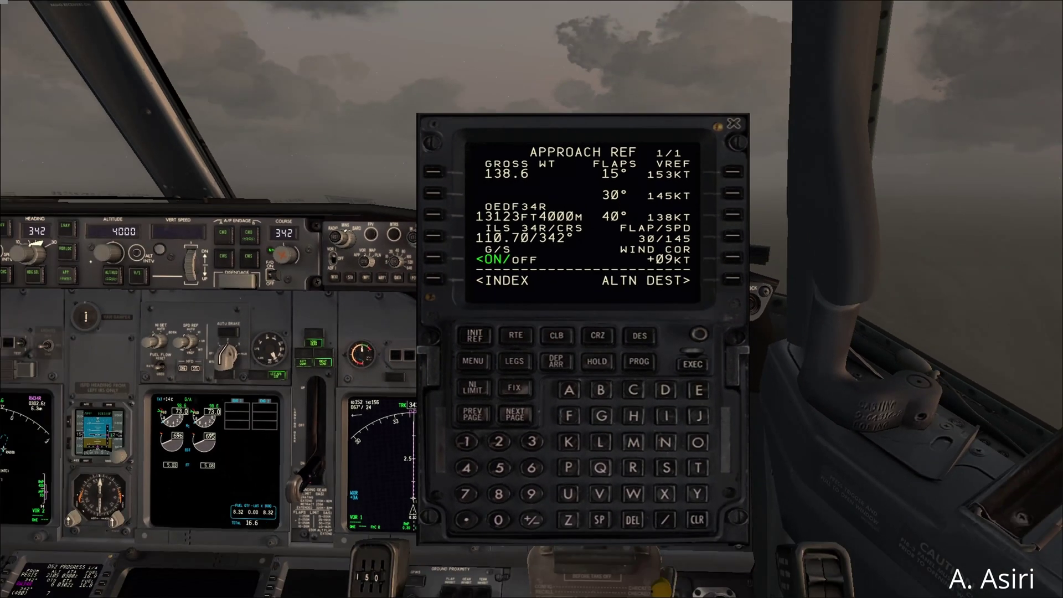
{"action": "key", "text": "p"}
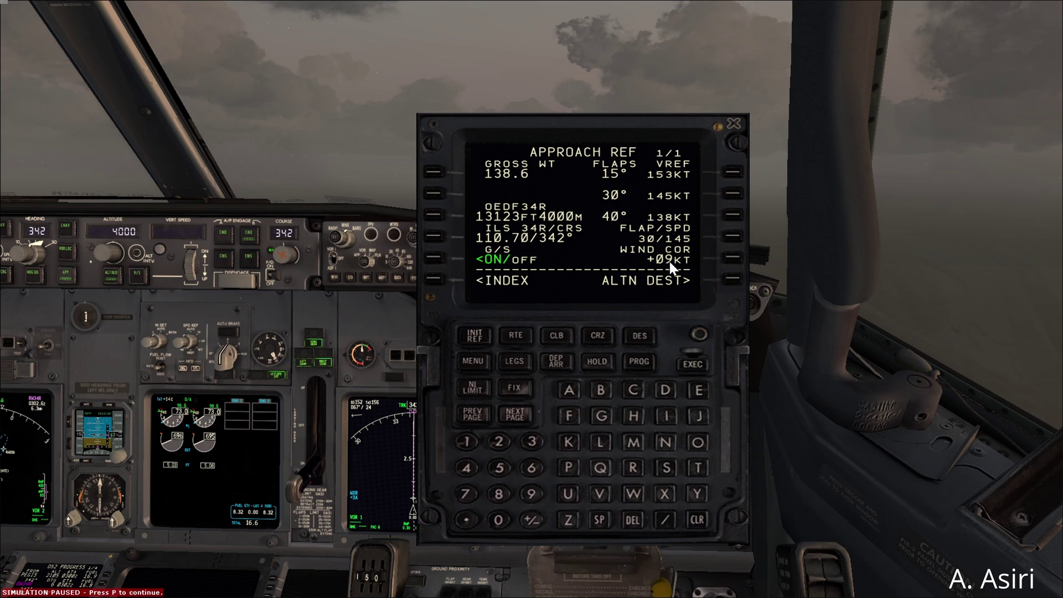
{"action": "key", "text": "p"}
{"action": "key", "text": "p"}
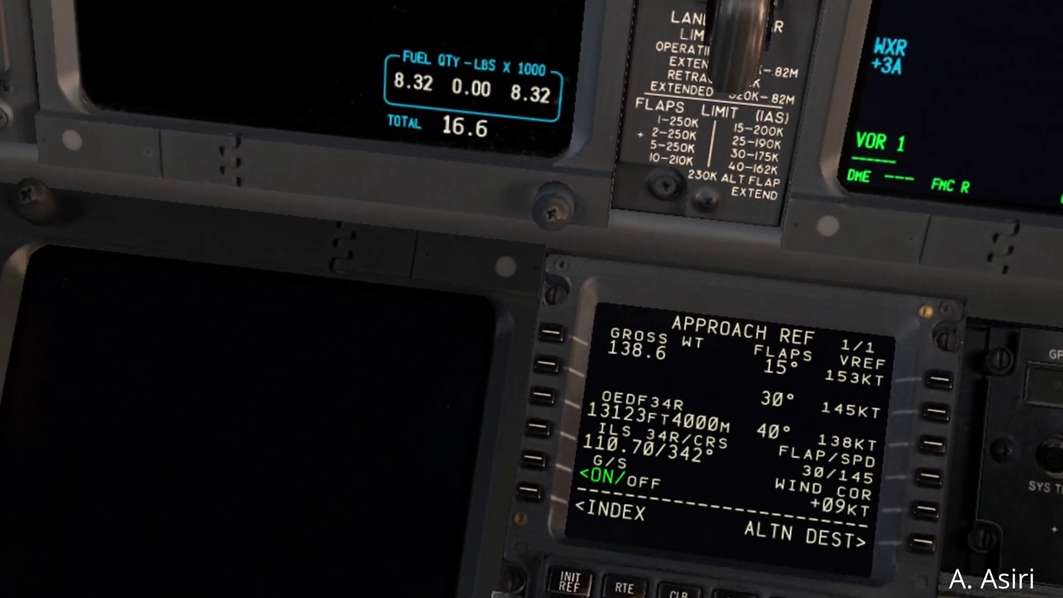
{"action": "key", "text": "p"}
{"action": "key", "text": "p"}
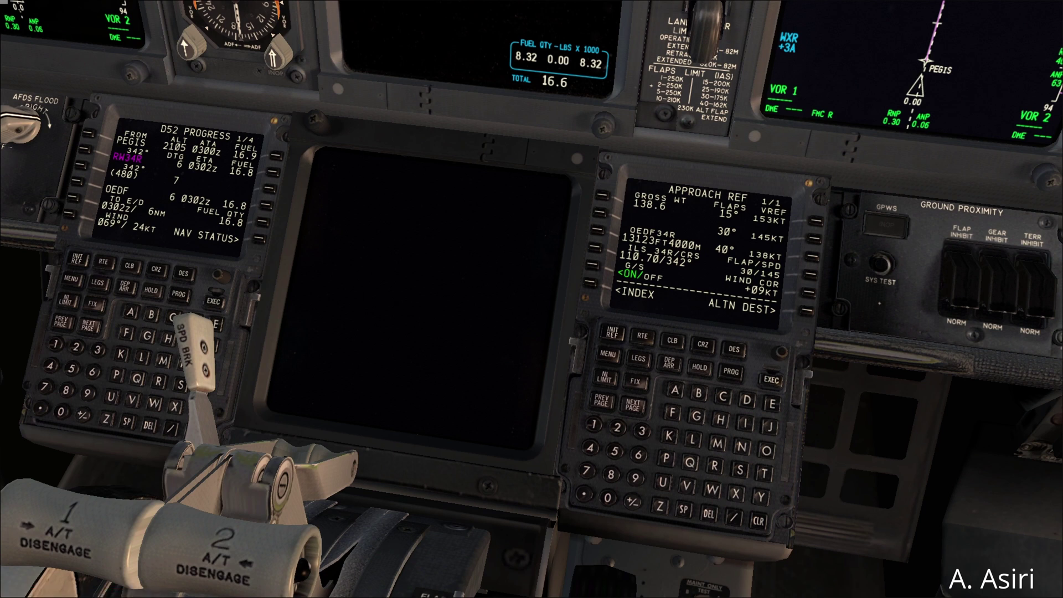
- Set the wind correction on the APPROACH REF page to 10 kt for the reported wind 340/20
{"action": "left_click", "coordinate": [733, 276]}
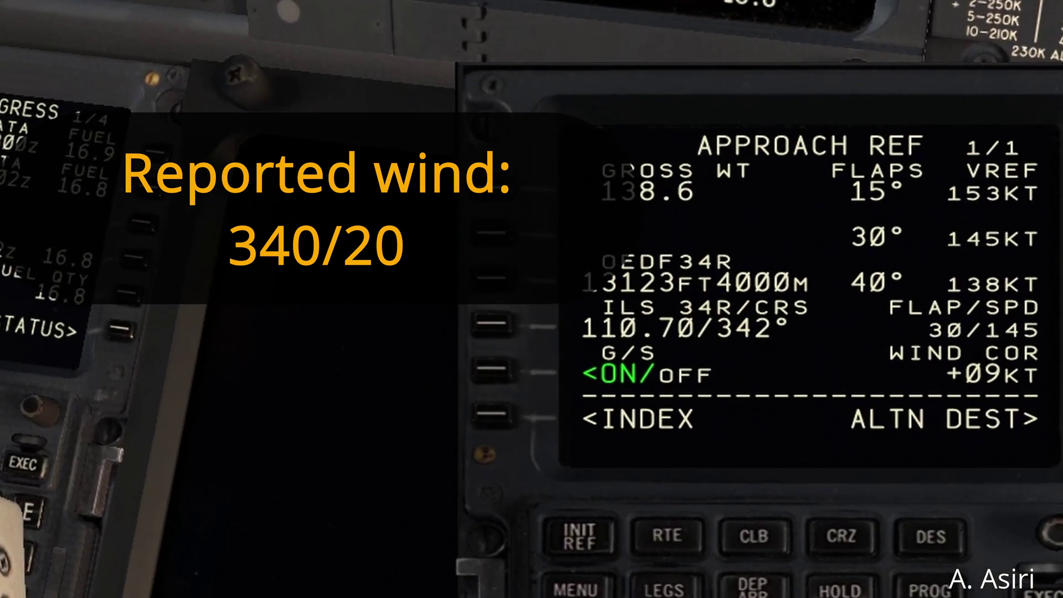
{"action": "type", "text": "10"}
{"action": "key", "text": "Return"}
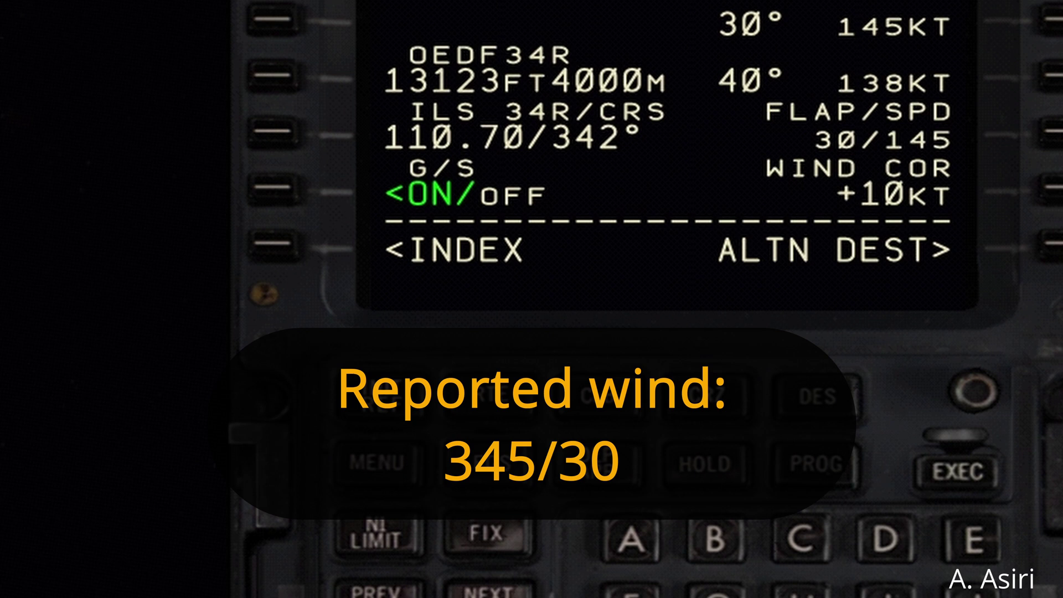
- Set the wind correction to 15 kt for the reported wind 345/30
{"action": "type", "text": "15"}
{"action": "left_click", "coordinate": [1058, 214]}
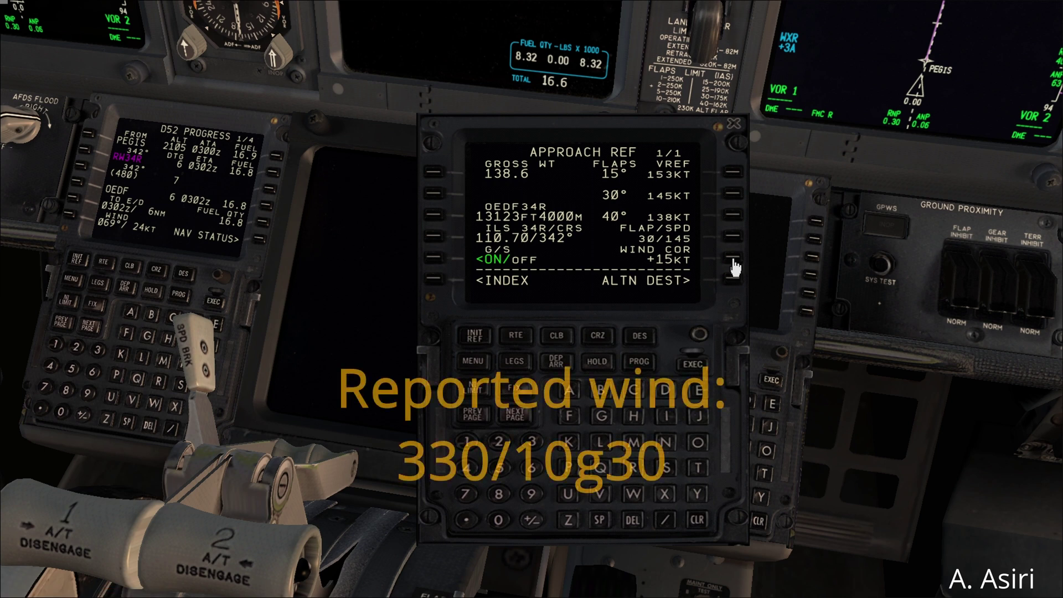
{"action": "key", "text": "p"}
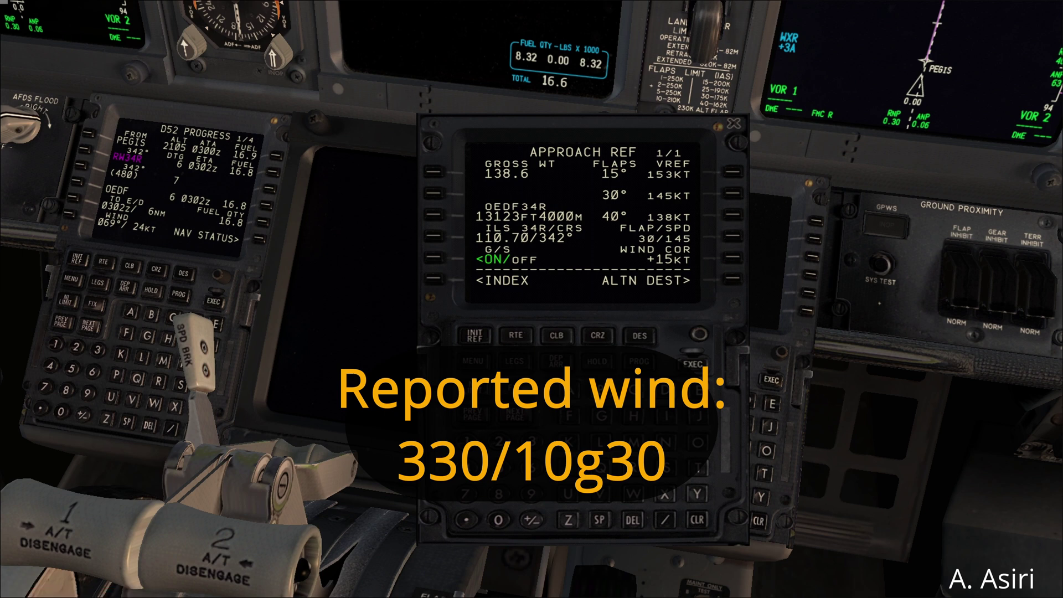
- Write the gust calculation 5+20 in the CDU scratchpad for the reported wind 330/10g30, and clear it
{"action": "left_click", "coordinate": [504, 468]}
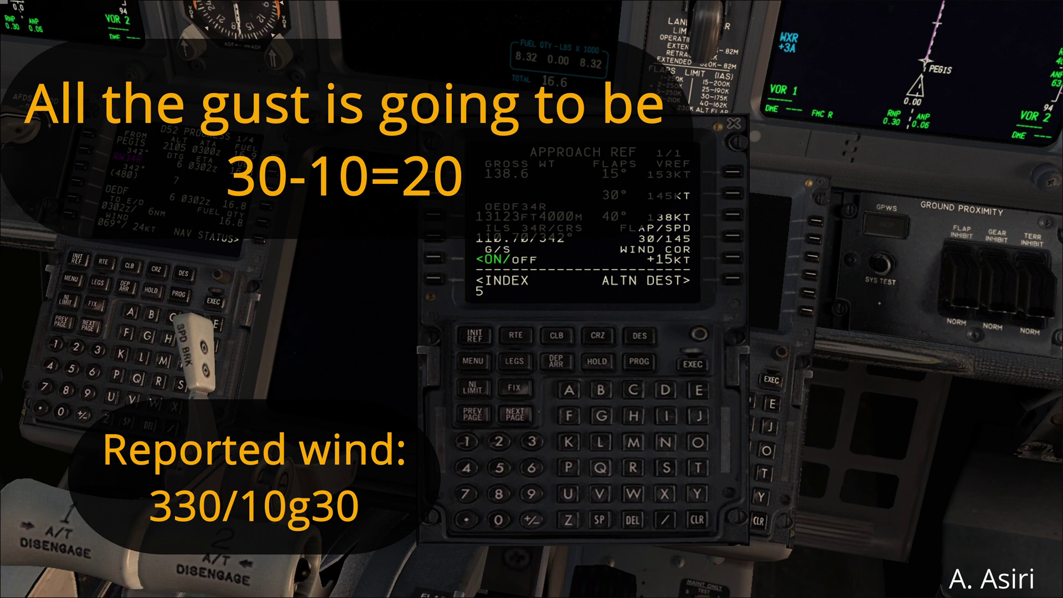
{"action": "left_click", "coordinate": [531, 519]}
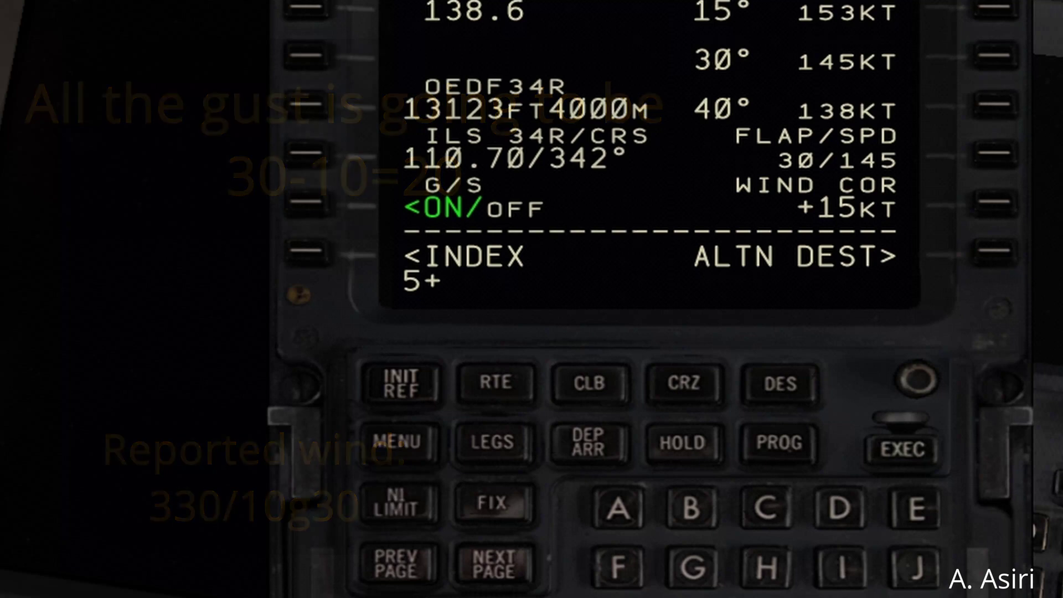
{"action": "type", "text": "20"}
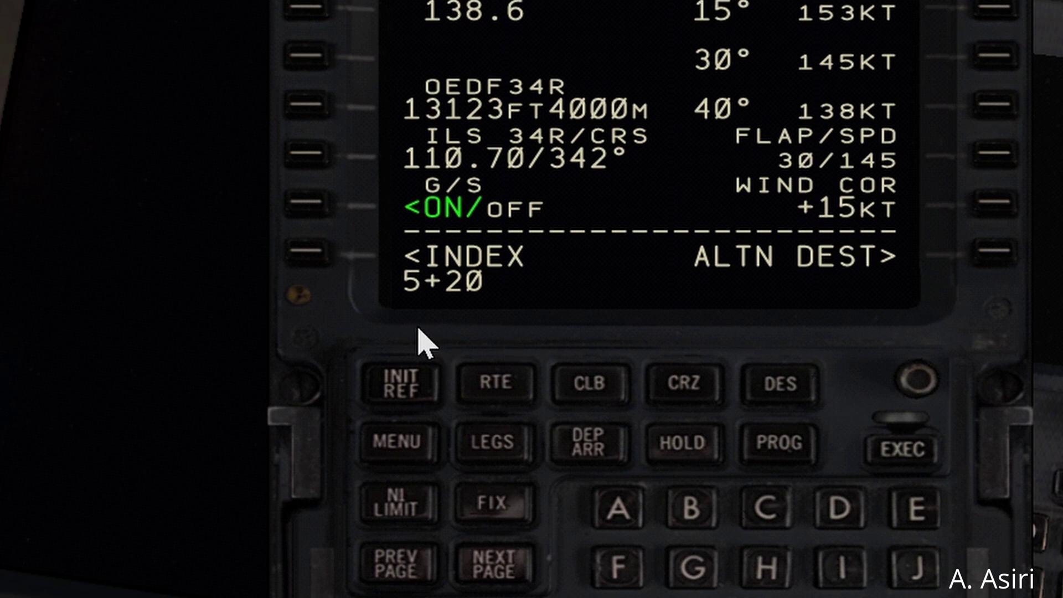
{"action": "key", "text": "BackSpace"}
{"action": "key", "text": "BackSpace"}
{"action": "key", "text": "BackSpace"}
{"action": "key", "text": "BackSpace"}
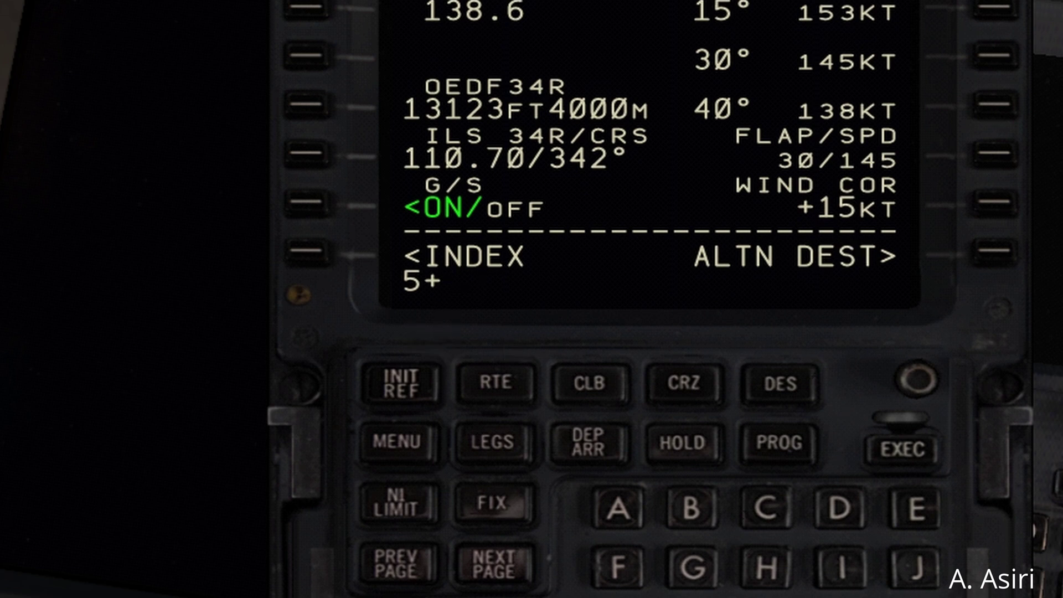
- Enter 15 kt as the wind correction for the gusty 330/10g30 wind
{"action": "type", "text": "15"}
{"action": "left_click", "coordinate": [1021, 203]}
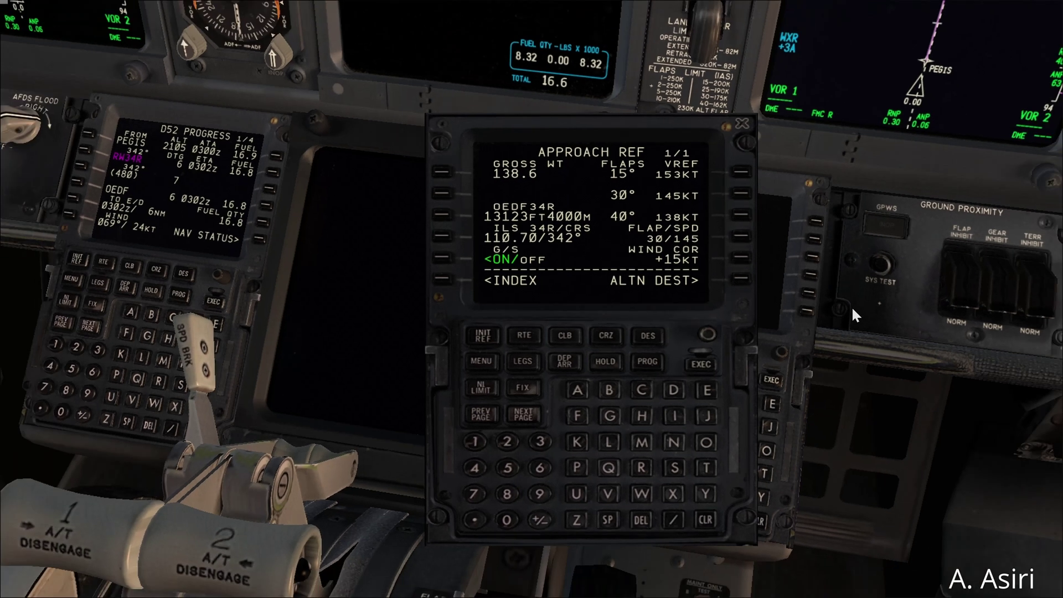
{"action": "key", "text": "p"}
{"action": "key", "text": "p"}
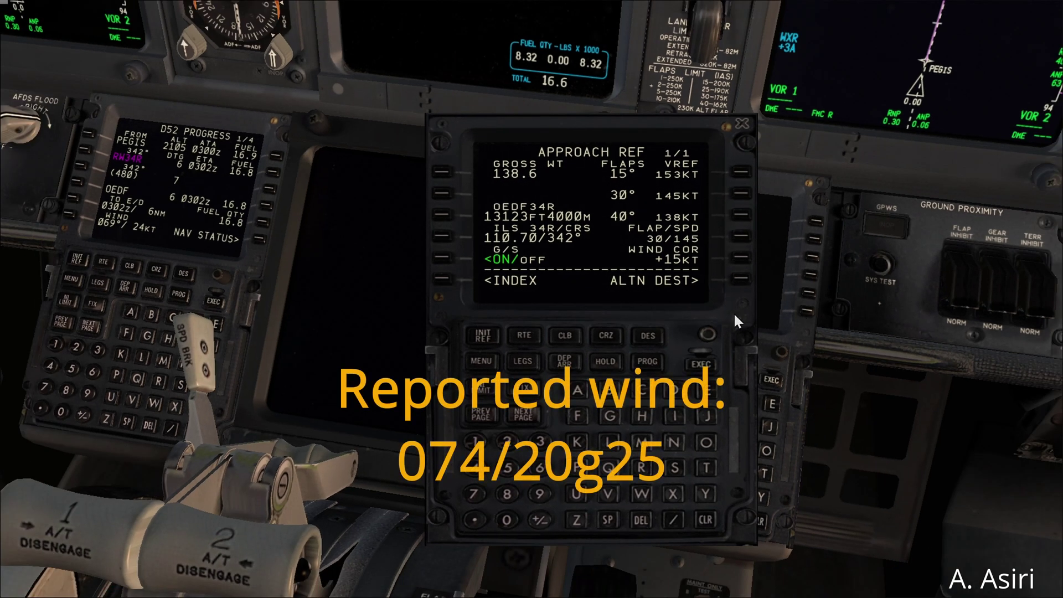
{"action": "key", "text": "p"}
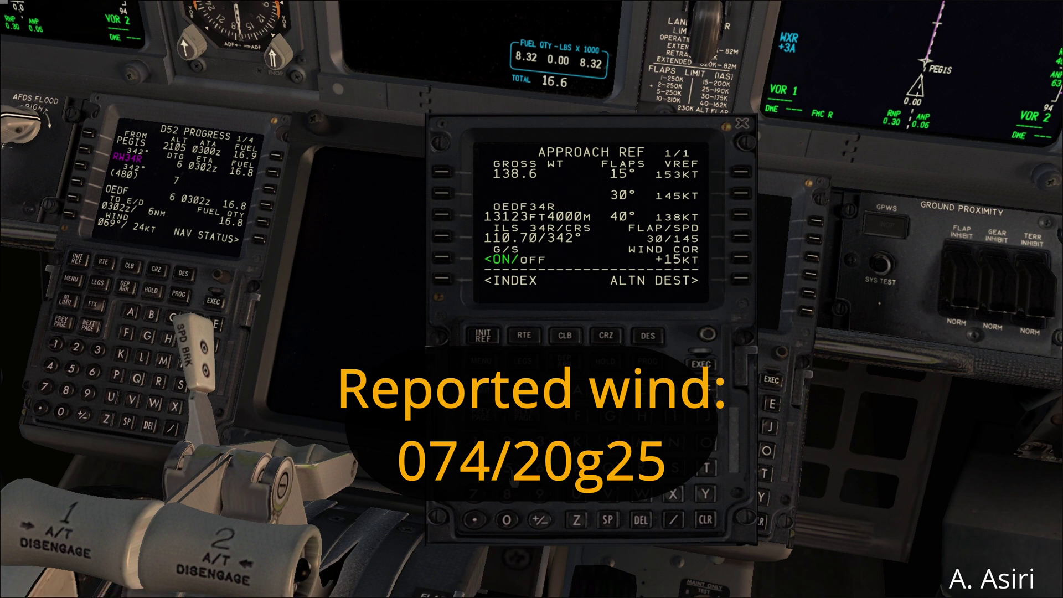
- Write the sum 5+5 in the CDU scratchpad for the reported wind 074/20g25, and clear it
{"action": "type", "text": "5+"}
{"action": "left_click", "coordinate": [540, 521]}
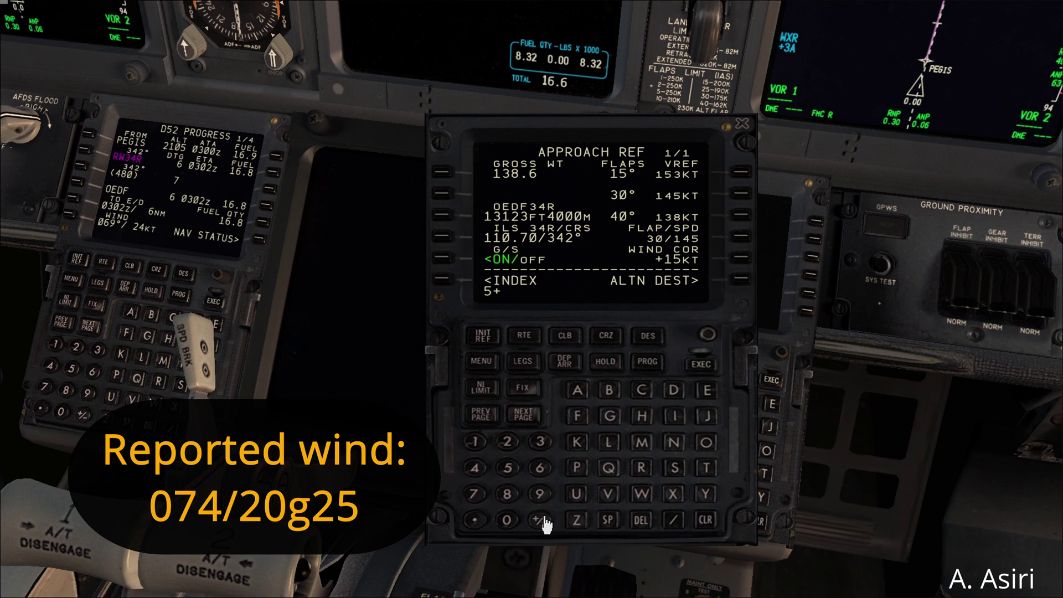
{"action": "left_click", "coordinate": [507, 469]}
{"action": "left_click", "coordinate": [705, 520]}
- Set the wind correction to 10 kt for the reported wind 074/20g25
{"action": "left_click", "coordinate": [473, 442]}
{"action": "left_click", "coordinate": [506, 520]}
{"action": "left_click", "coordinate": [744, 259]}
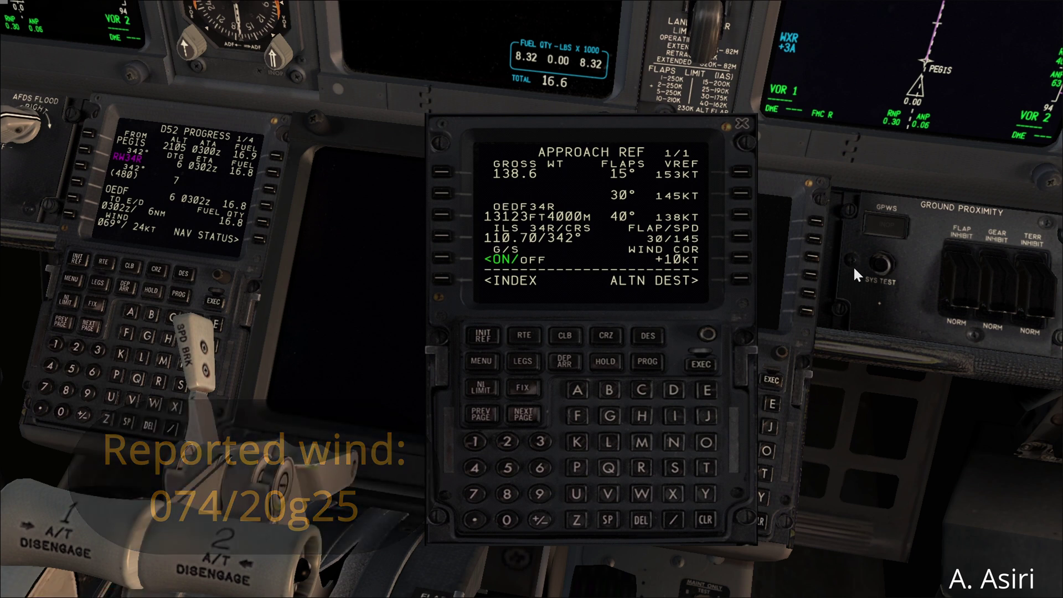
{"action": "key", "text": "p"}
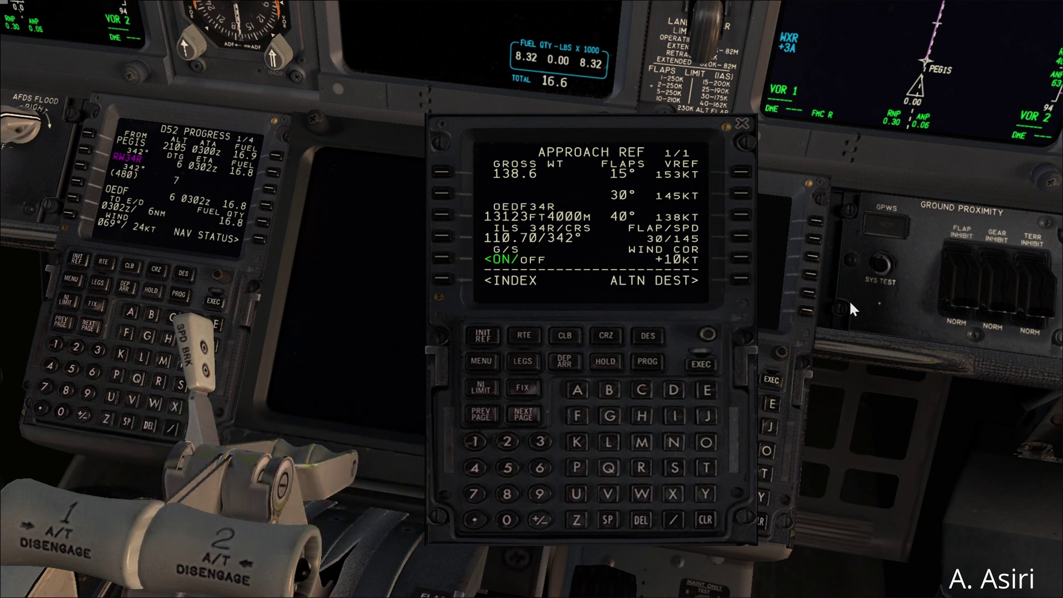
- Set the wind correction on the APPROACH REF page to 5 kt
{"action": "left_click", "coordinate": [508, 468]}
{"action": "left_click", "coordinate": [740, 258]}
{"action": "key", "text": "shift+Return"}
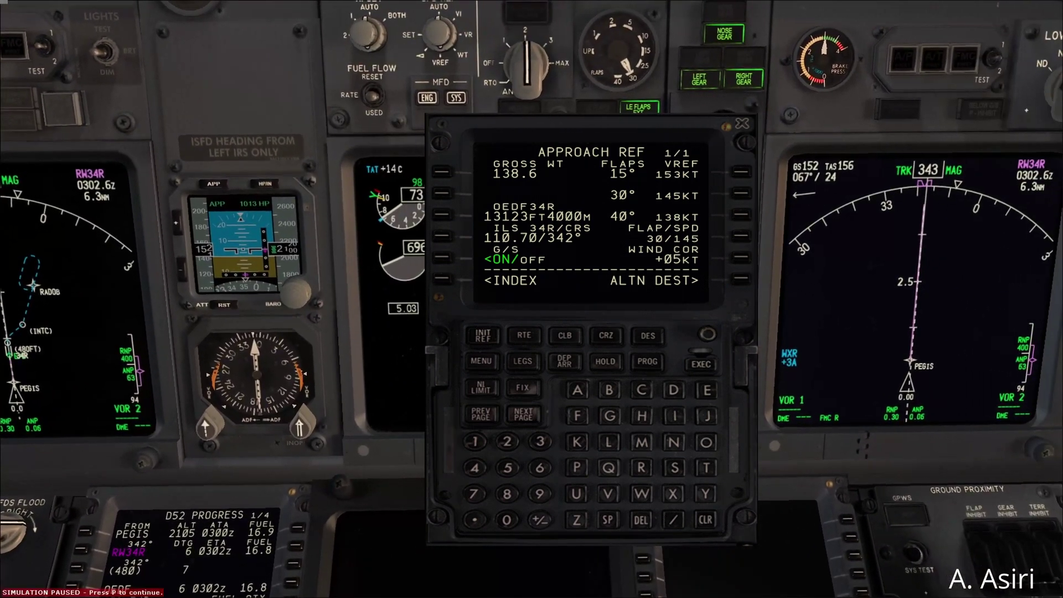
{"action": "key", "text": "shift+BackSpace"}
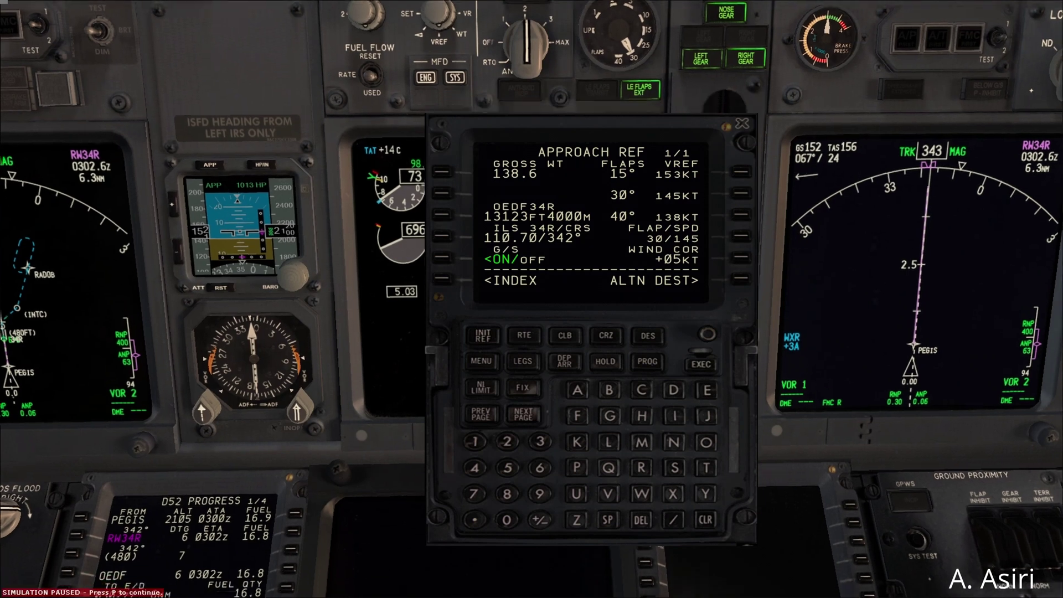
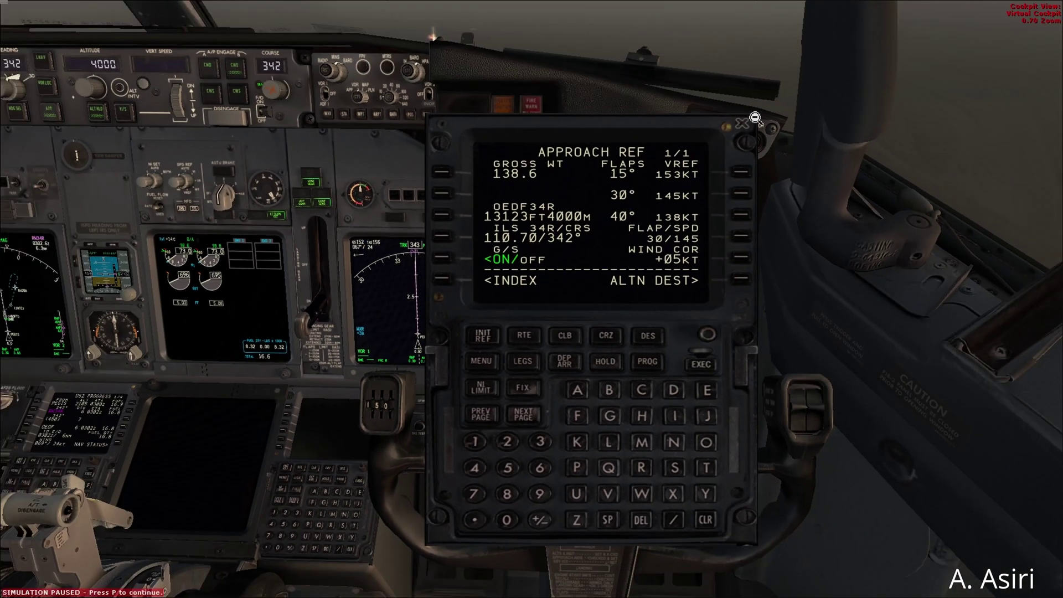
- Compare the RW34R approach speed across the descent, APPROACH REF and route LEGS pages of the CDU
{"action": "left_click", "coordinate": [647, 337]}
{"action": "key", "text": "p"}
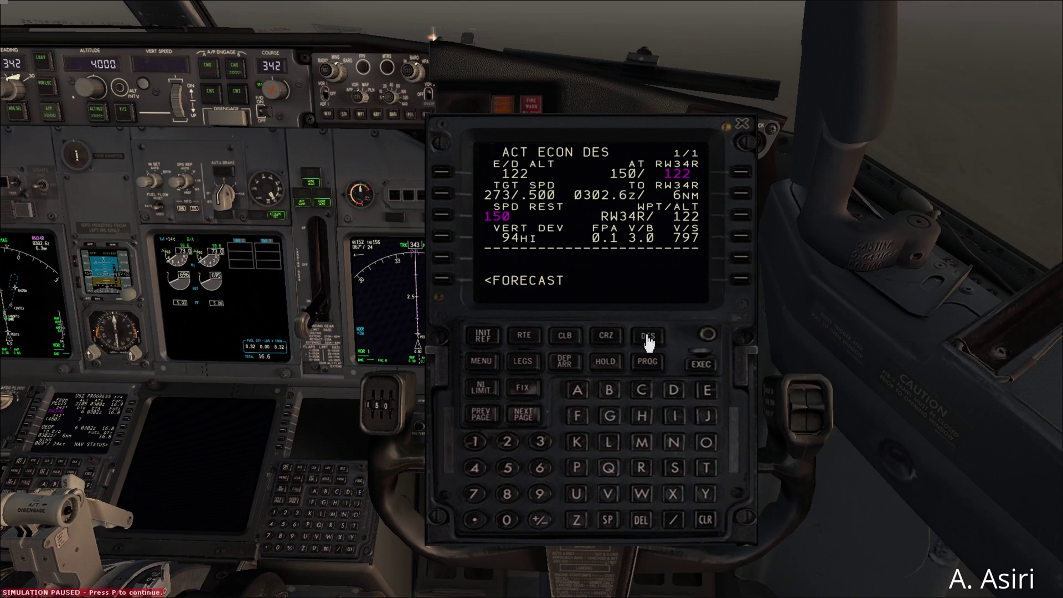
{"action": "key", "text": "p"}
{"action": "key", "text": "p"}
{"action": "left_click", "coordinate": [482, 337]}
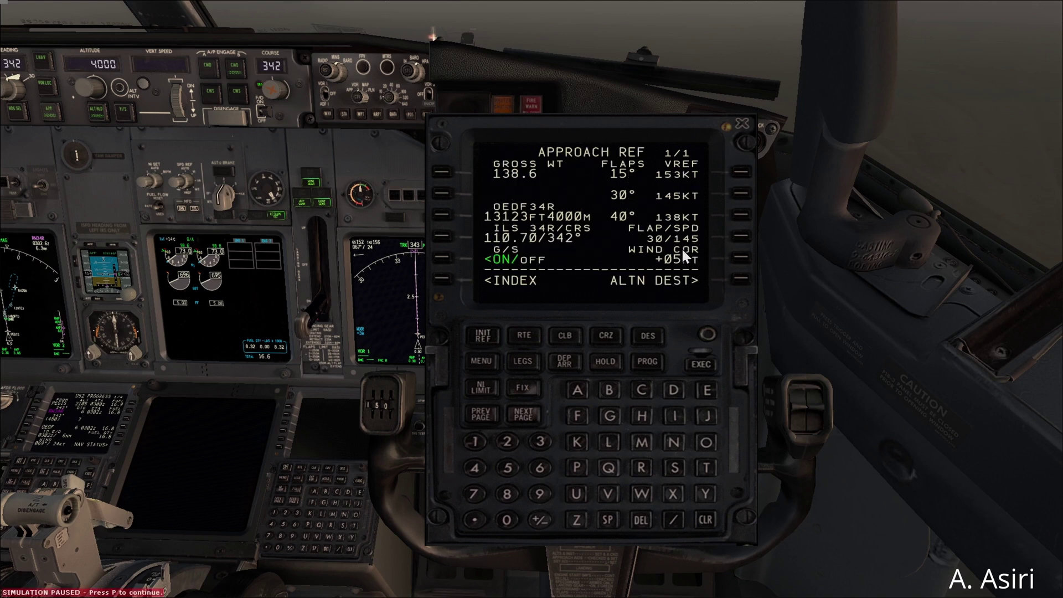
{"action": "left_click", "coordinate": [532, 361]}
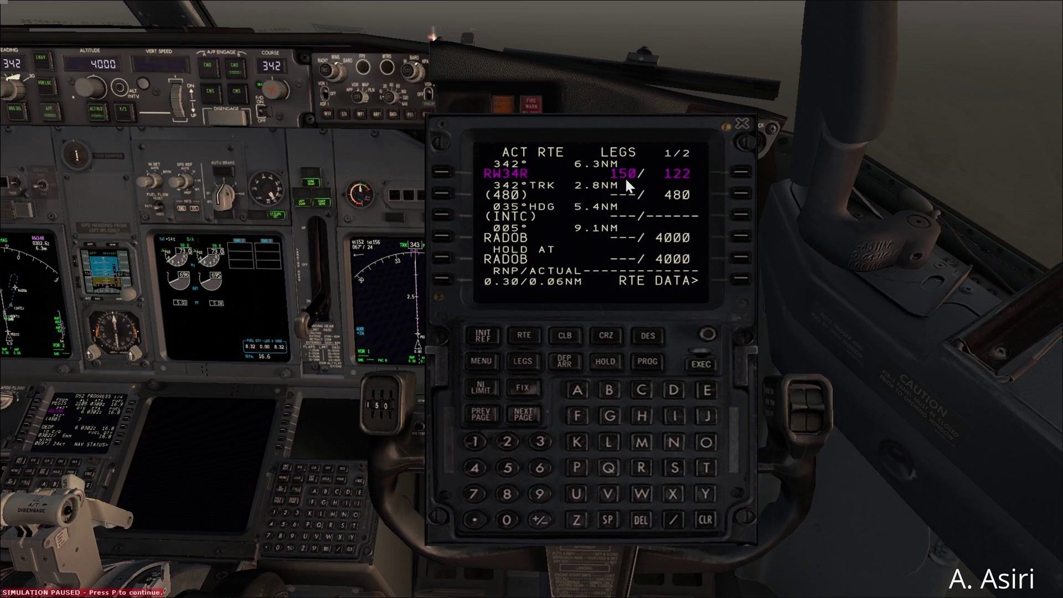
{"action": "left_click", "coordinate": [658, 337]}
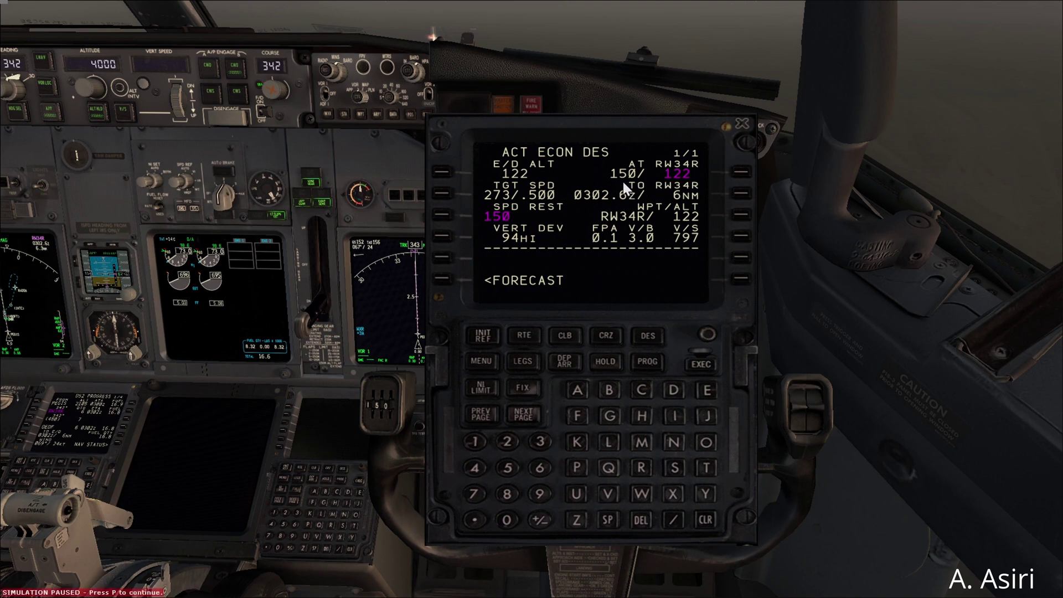
{"action": "left_click", "coordinate": [523, 362]}
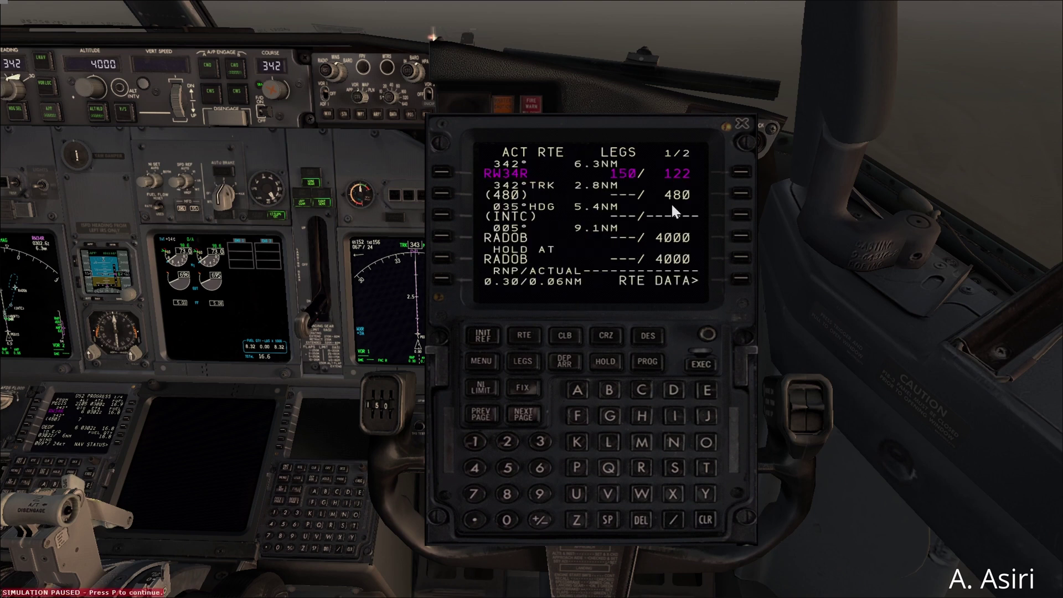
{"action": "left_click", "coordinate": [652, 341]}
- Close the enlarged CDU and examine the speed window on the autopilot mode control panel
{"action": "key", "text": "shift+3"}
{"action": "key", "text": "F9"}
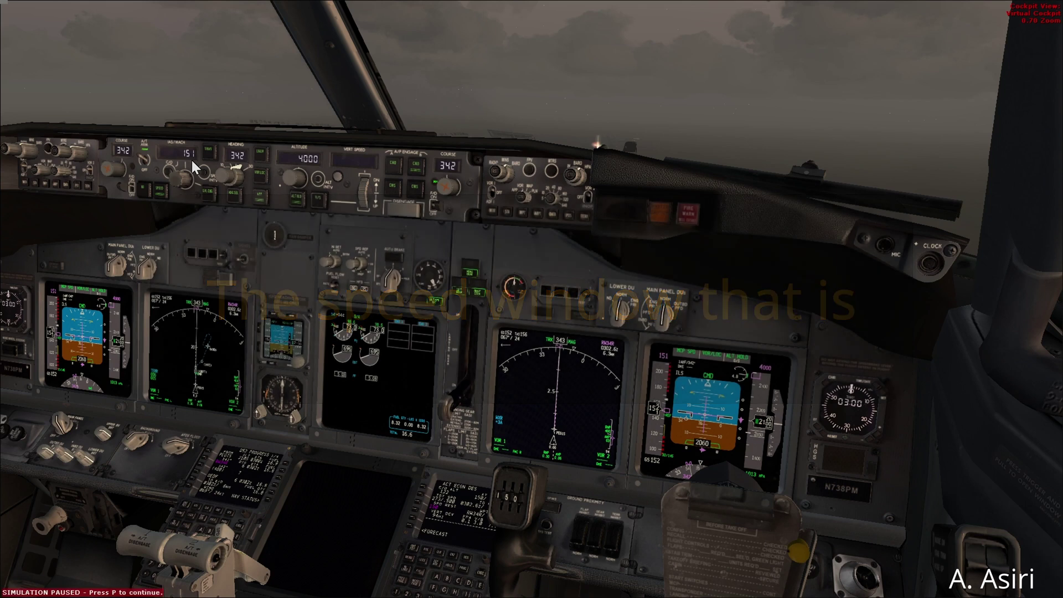
{"action": "key", "text": "p"}
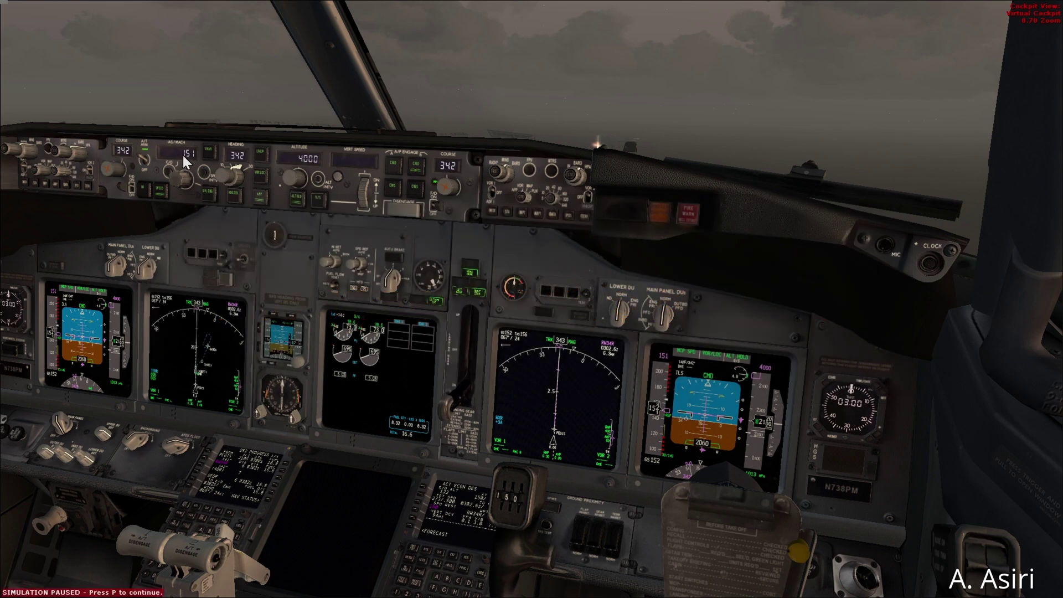
{"action": "key", "text": "p"}
{"action": "key", "text": "p"}
{"action": "key", "text": "p"}
- Open both pilots' CDUs side by side and show the route LEGS page on the captain's unit
{"action": "left_click", "coordinate": [474, 519]}
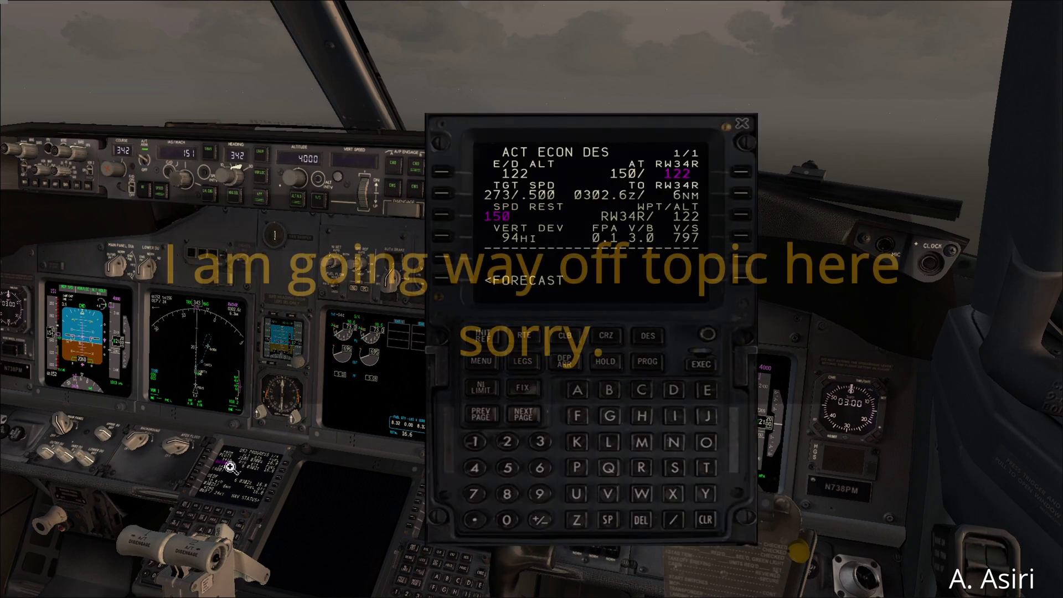
{"action": "left_click", "coordinate": [207, 456]}
{"action": "left_click_drag", "start_coordinate": [192, 229], "coordinate": [214, 261]}
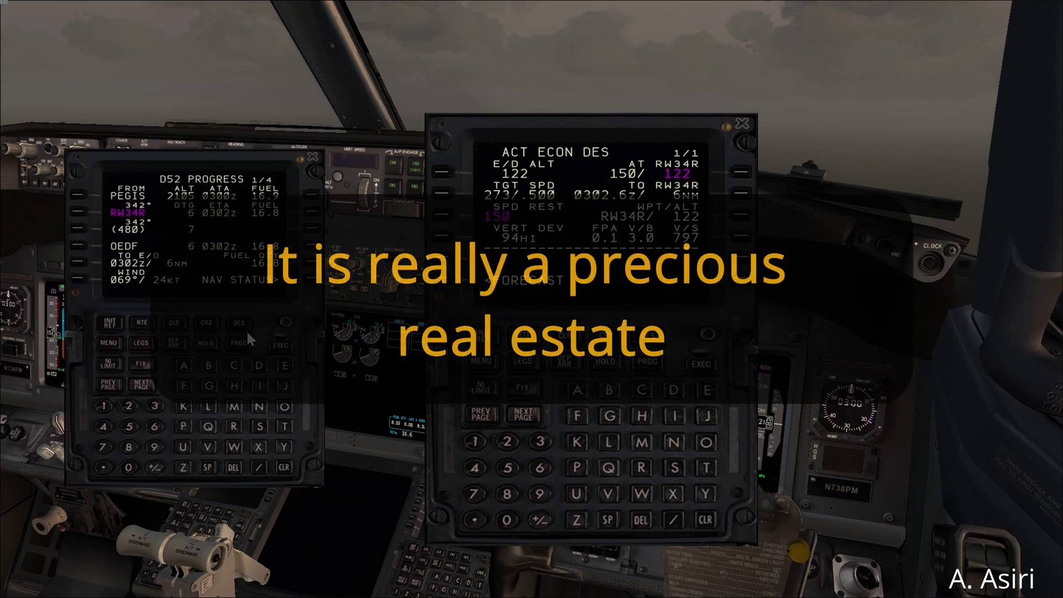
{"action": "left_click", "coordinate": [145, 345]}
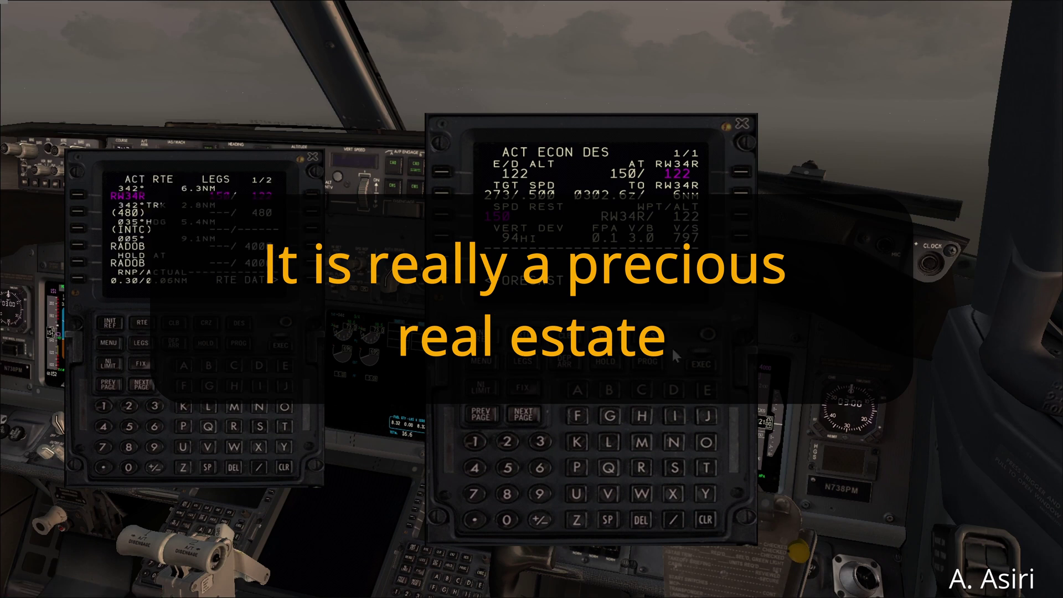
- Switch the first officer's CDU through the PROGRESS and route LEGS pages to the ACT ECON DES page
{"action": "left_click", "coordinate": [644, 355]}
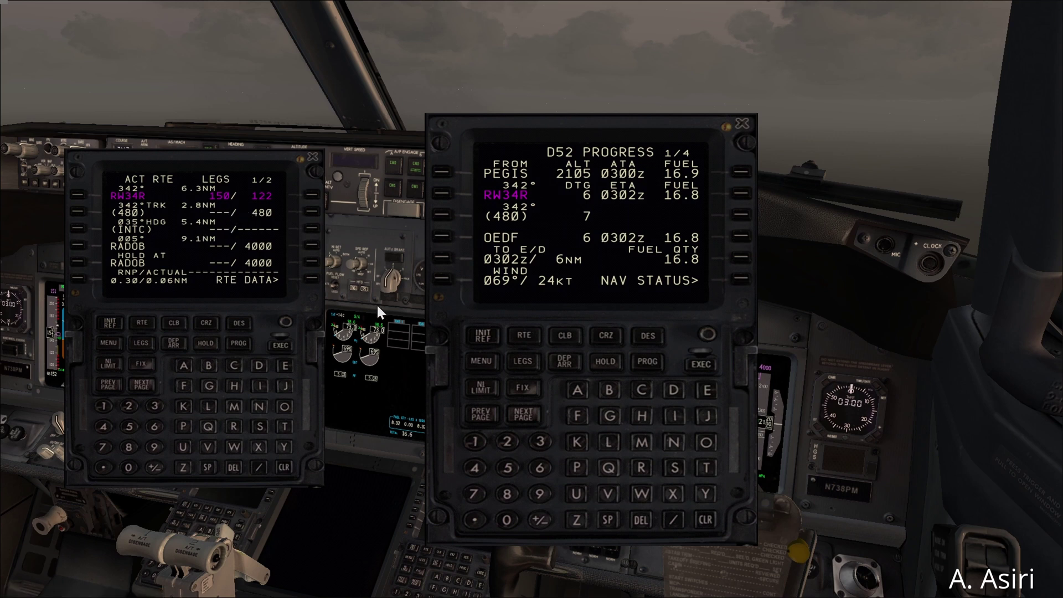
{"action": "left_click", "coordinate": [530, 371]}
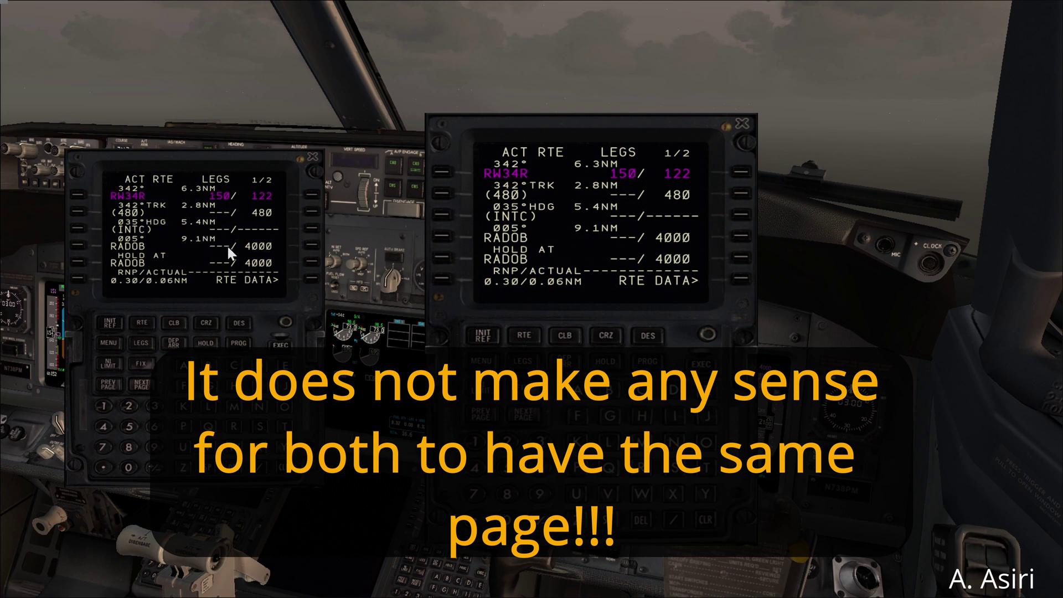
{"action": "left_click", "coordinate": [648, 335]}
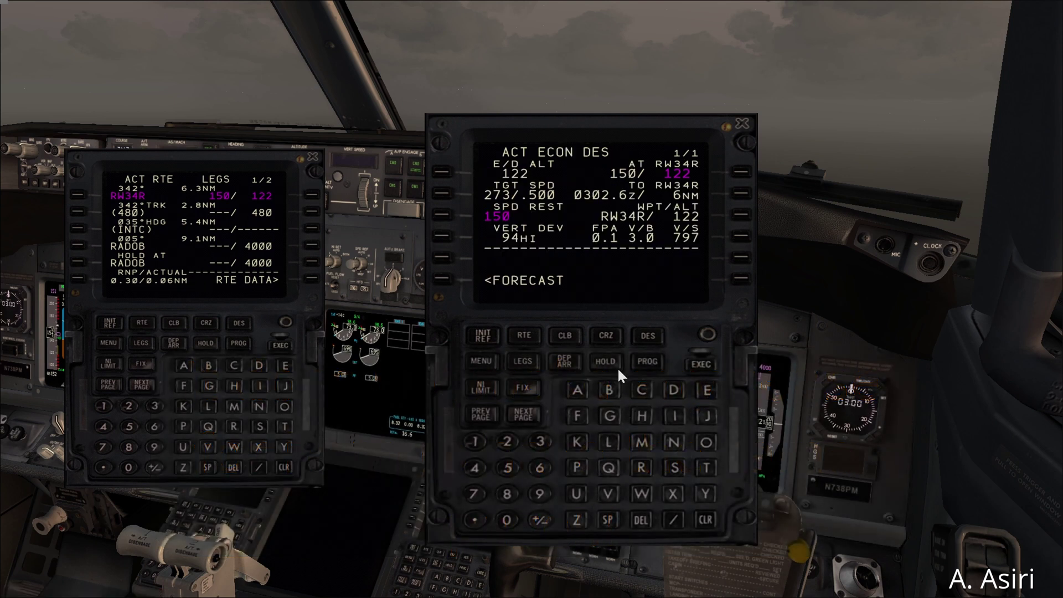
- Compare the RW34R speed restriction on the first officer's route LEGS page with the one on the ACT ECON DES page
{"action": "left_click", "coordinate": [644, 364]}
{"action": "left_click", "coordinate": [526, 366]}
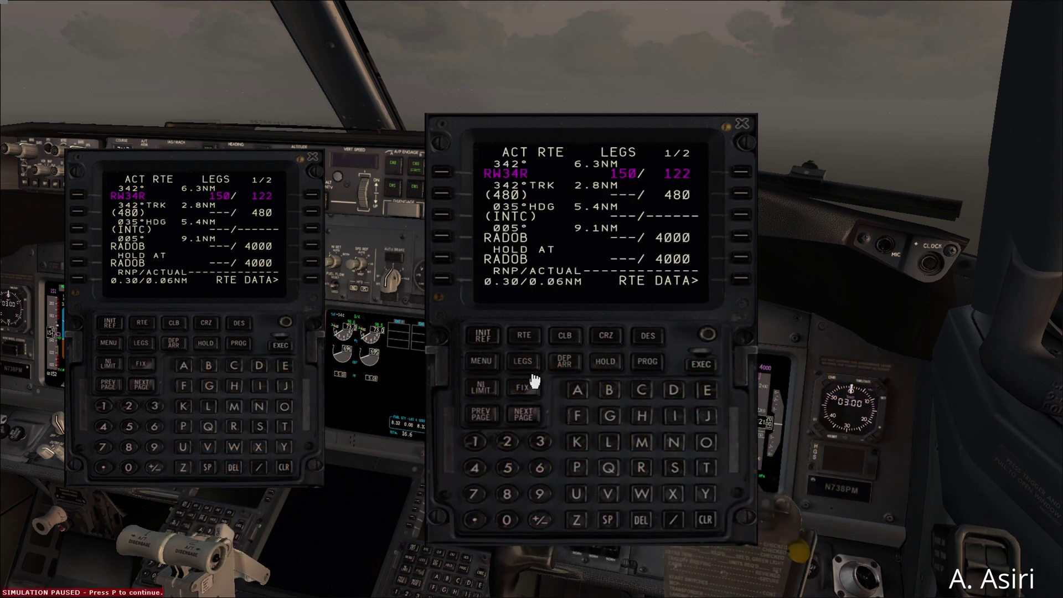
{"action": "left_click", "coordinate": [653, 336]}
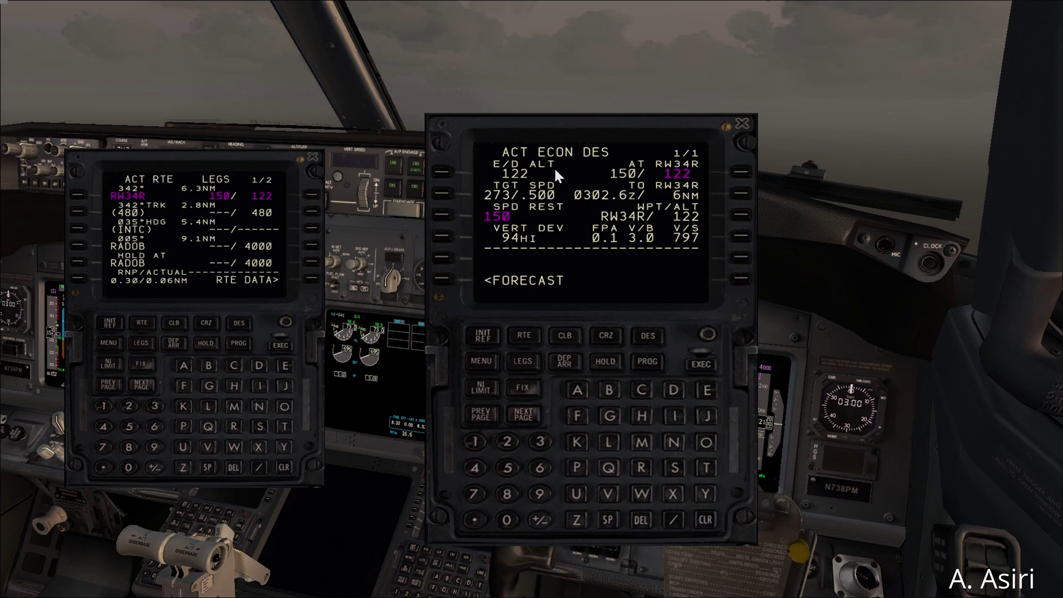
- Check the wind components on the captain's PROGRESS pages 1 and 2, review the route LEGS page, and return to PROGRESS page 1
{"action": "left_click", "coordinate": [239, 344]}
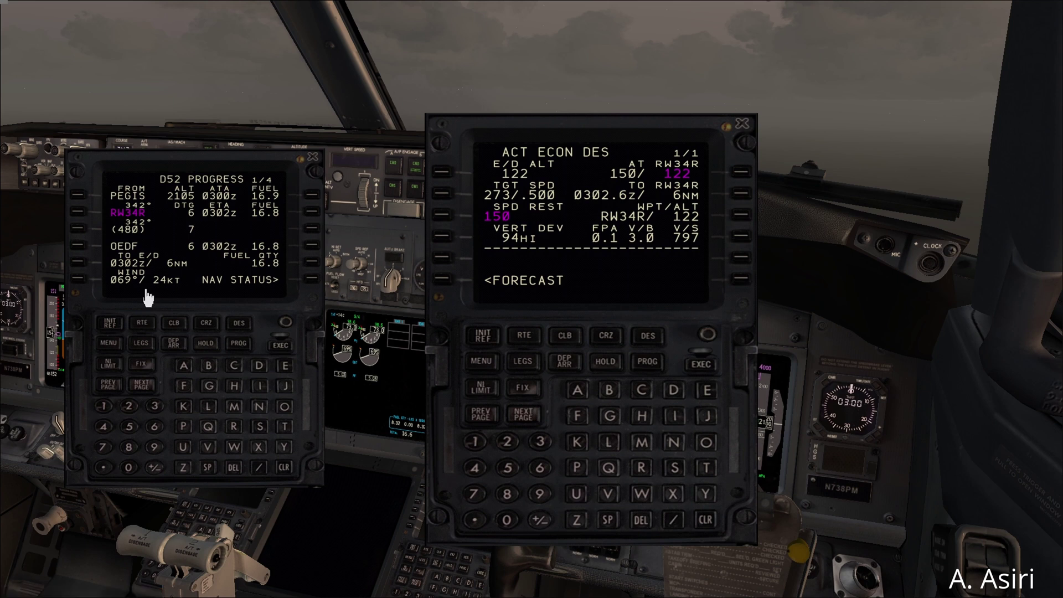
{"action": "left_click", "coordinate": [151, 388]}
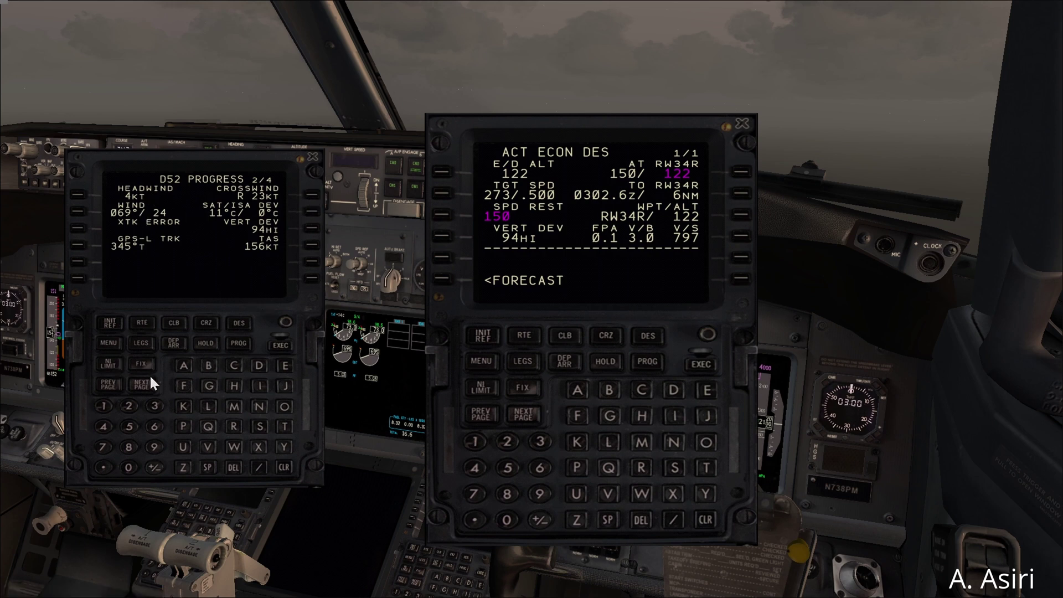
{"action": "left_click", "coordinate": [138, 343]}
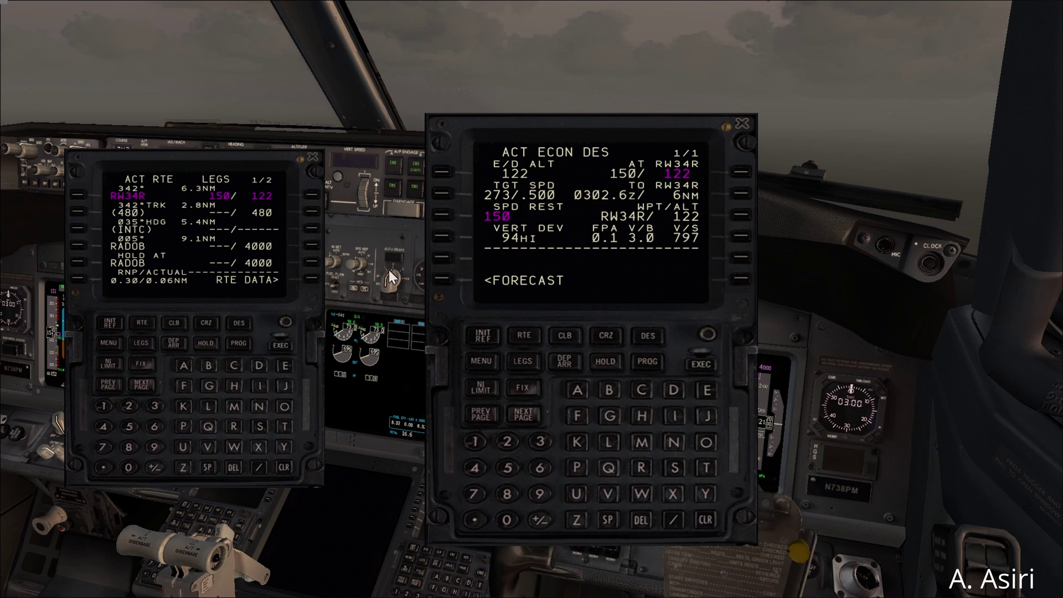
{"action": "left_click_drag", "start_coordinate": [244, 332], "coordinate": [244, 337]}
{"action": "left_click", "coordinate": [244, 348]}
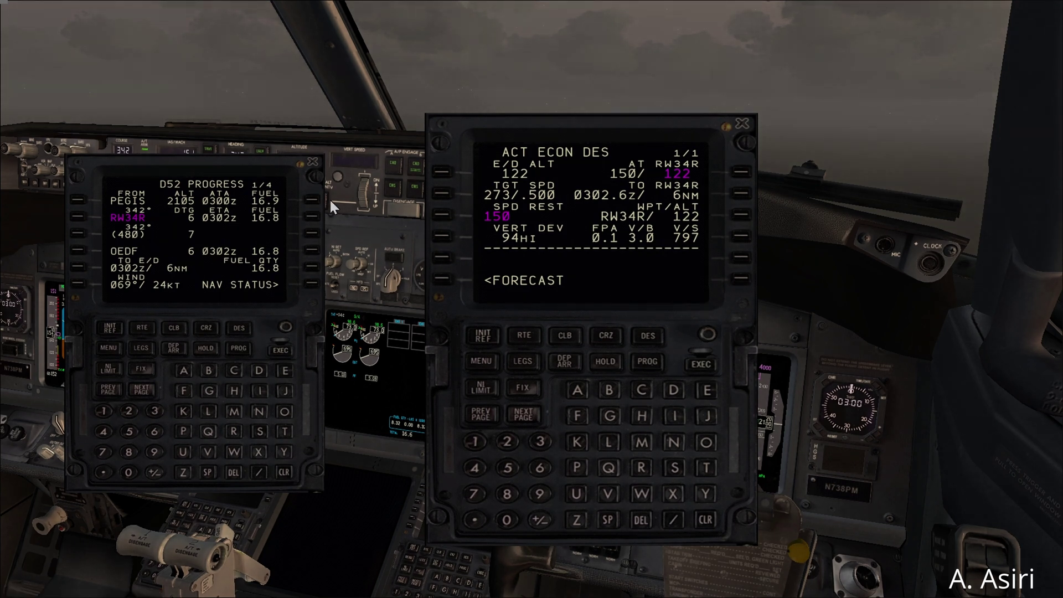
- Close both enlarged CDUs, reset the virtual cockpit view and resume the paused simulation
{"action": "left_click", "coordinate": [313, 161]}
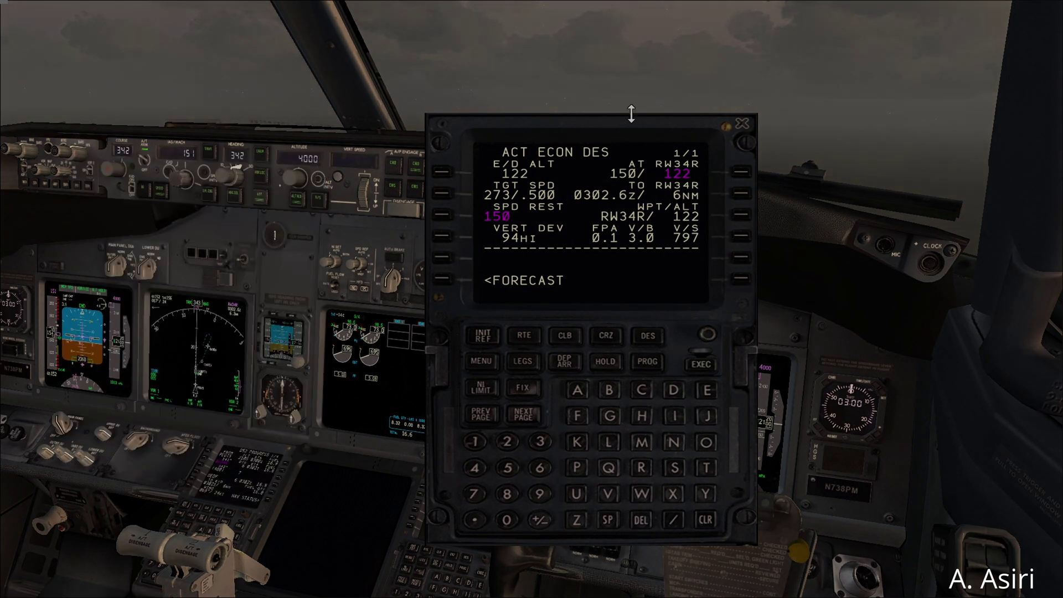
{"action": "left_click", "coordinate": [742, 123]}
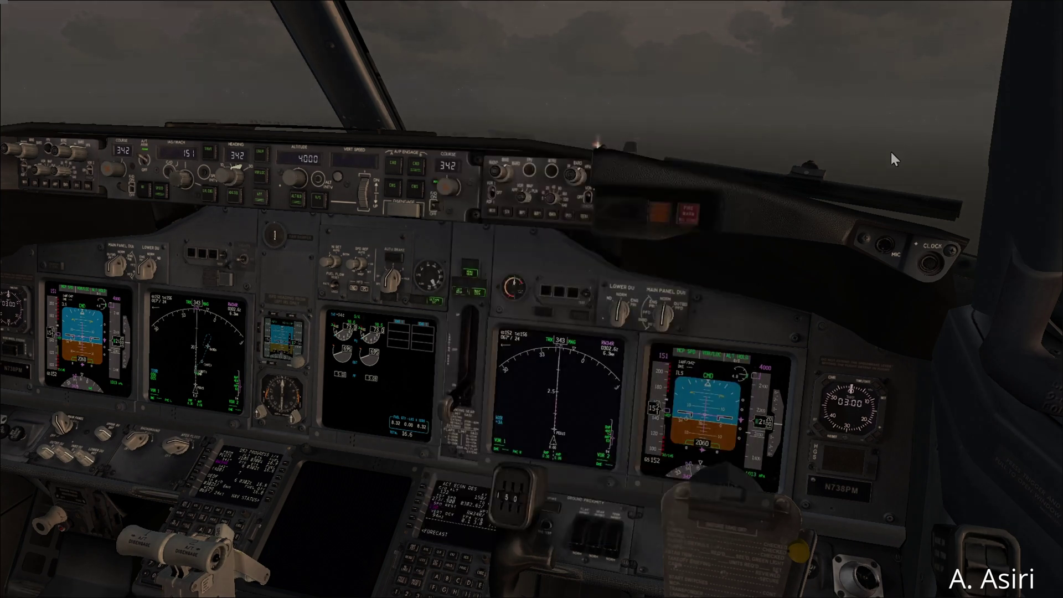
{"action": "key", "text": "ctrl+space"}
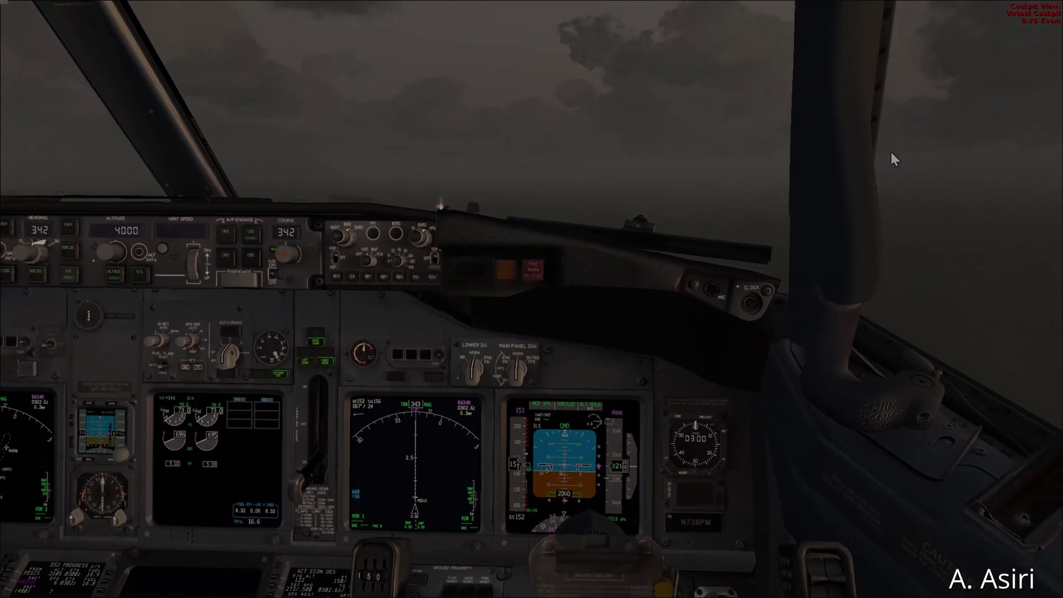
{"action": "key", "text": "p"}
{"action": "key", "text": "p"}
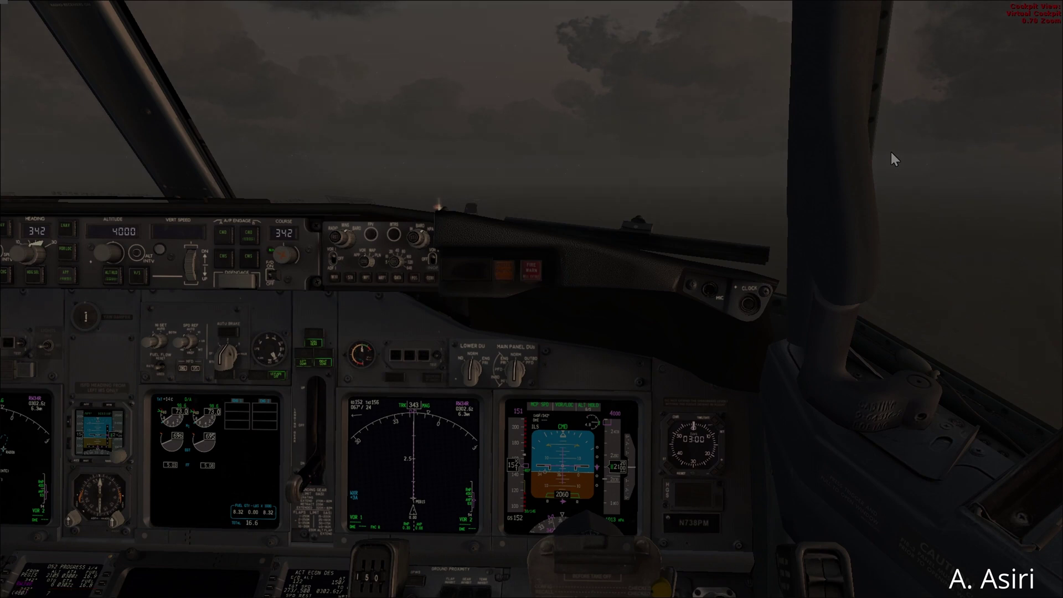